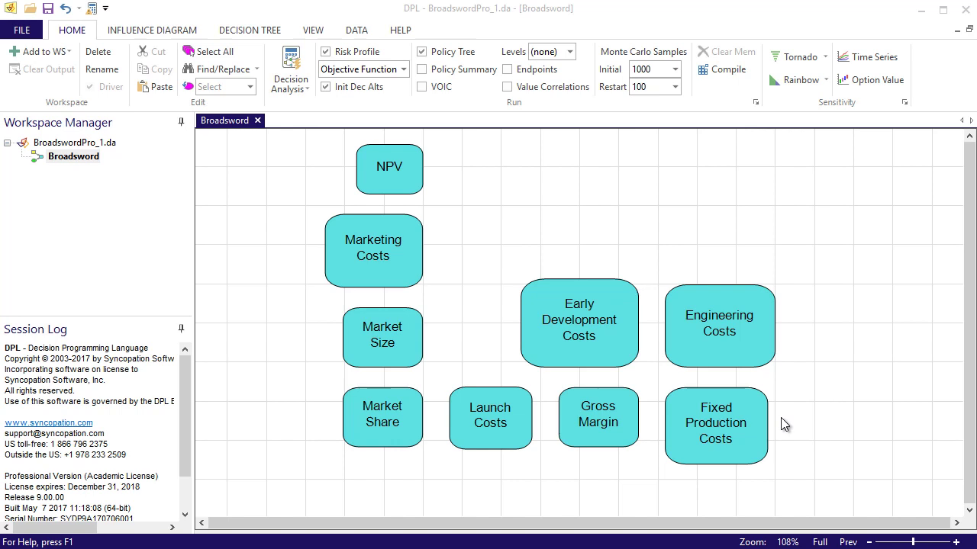
Shift Fixed Production Costs right and move NPV to the right side of the canvas.
left_click(739, 422)
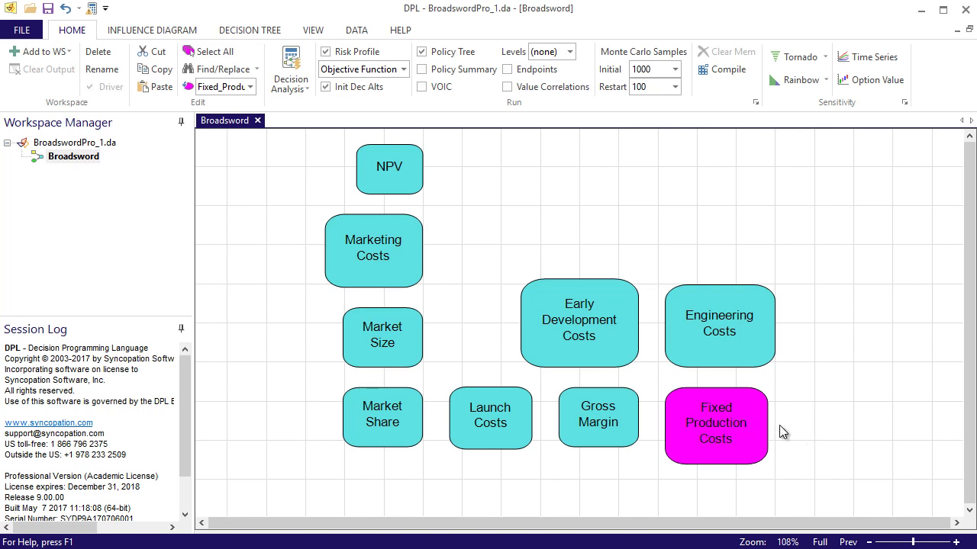
left_click_drag(698, 427, 824, 428)
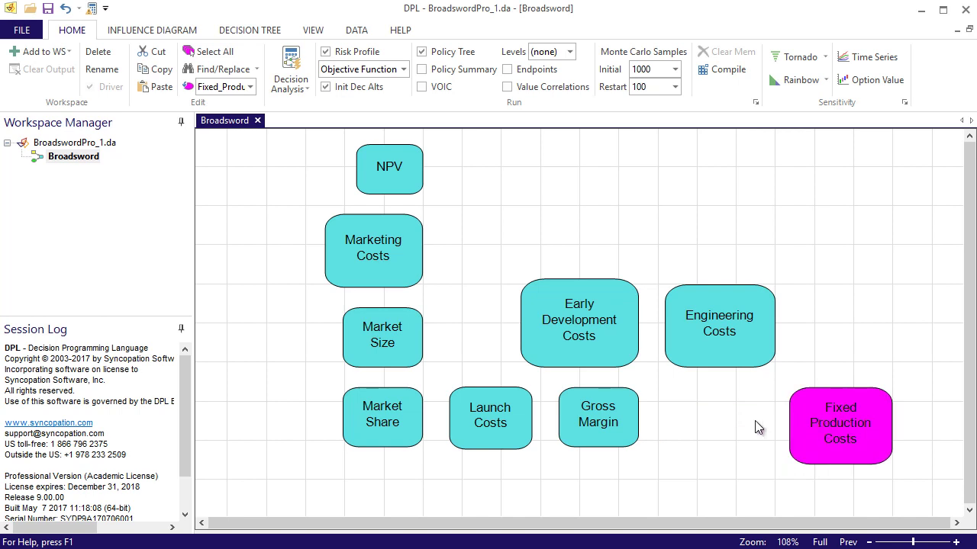
left_click(758, 427)
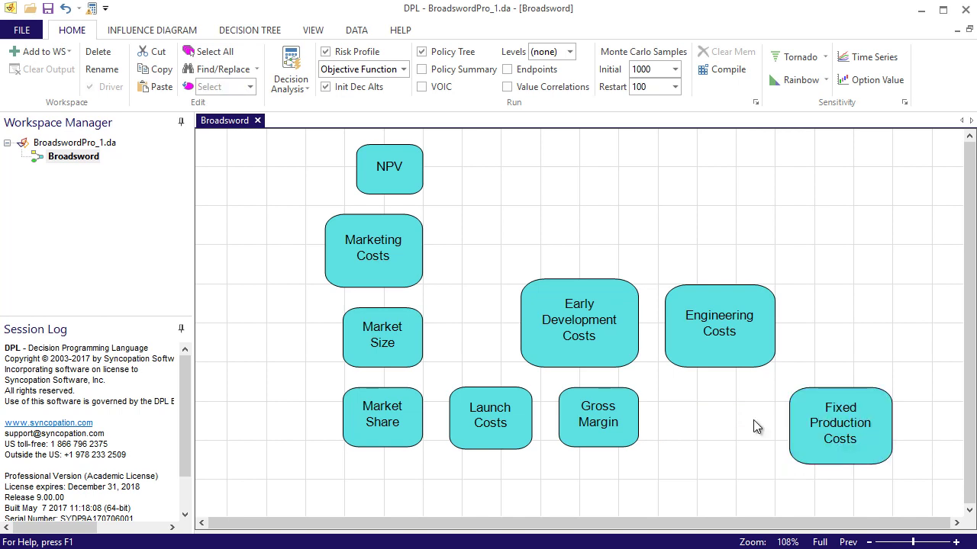
left_click_drag(397, 174, 843, 313)
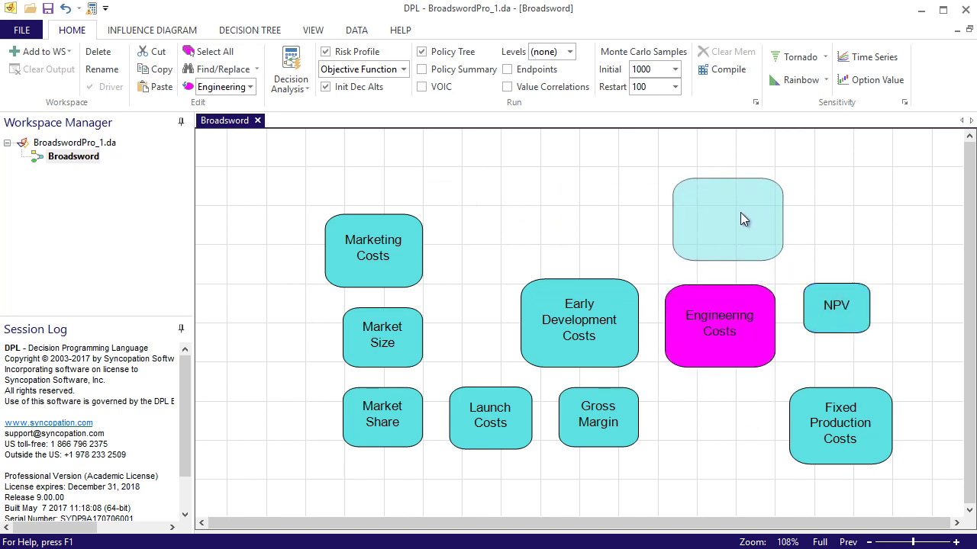
Place Engineering Costs, Gross Margin, Marketing Costs, Market Size, Market Share, Launch Costs and Early Development Costs around NPV.
left_click_drag(731, 321, 739, 214)
left_click_drag(599, 414, 619, 193)
left_click_drag(387, 269, 504, 244)
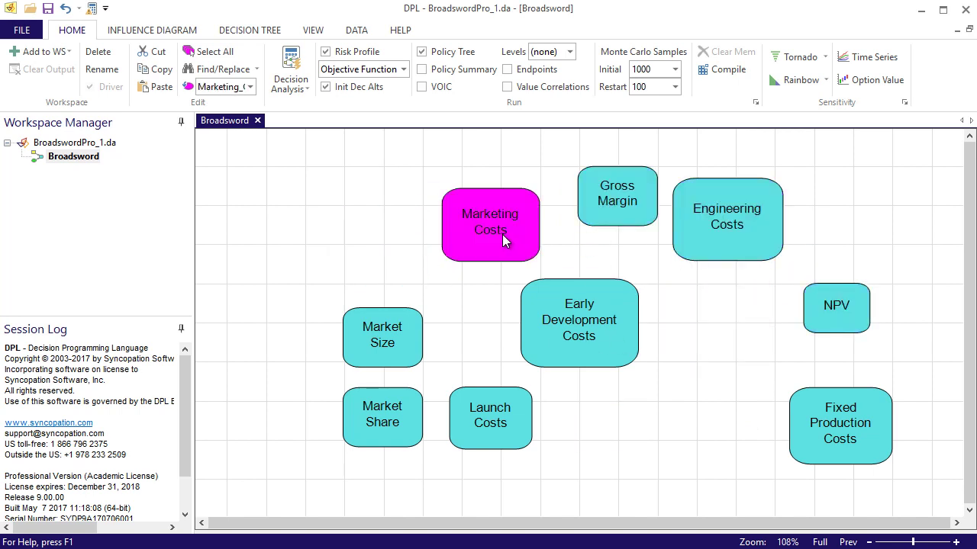
left_click_drag(389, 339, 429, 320)
left_click_drag(393, 420, 421, 415)
left_click_drag(500, 426, 551, 457)
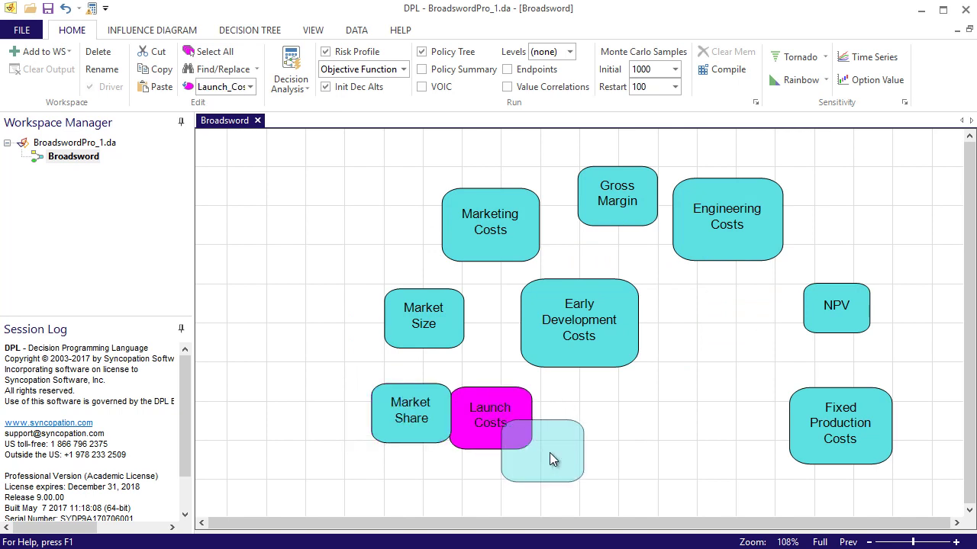
left_click_drag(592, 347, 686, 487)
Fine-tune Fixed Production Costs, Market Share and the lower nodes to close the ring around NPV.
left_click_drag(809, 443, 769, 410)
left_click_drag(450, 418, 502, 412)
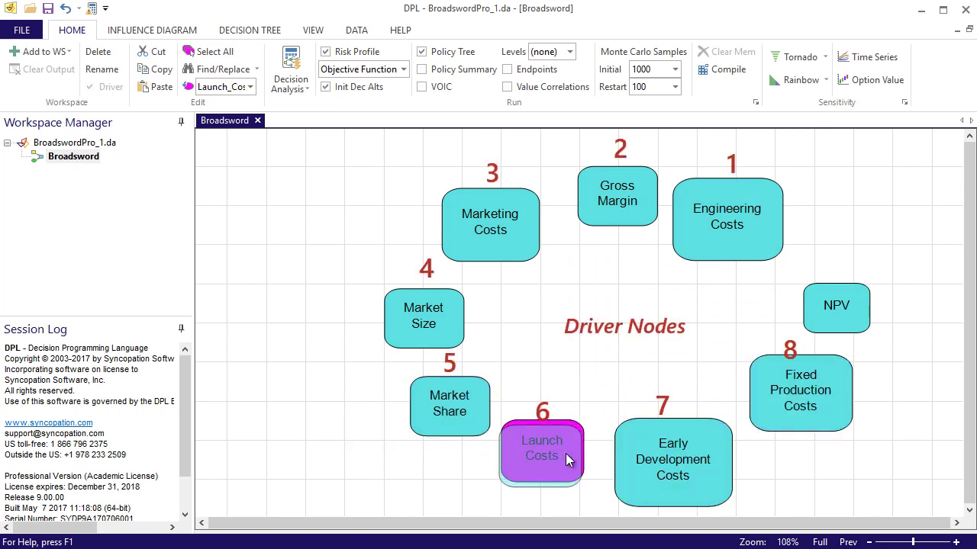
left_click_drag(571, 455, 569, 460)
left_click_drag(712, 441, 704, 443)
left_click_drag(809, 397, 799, 409)
left_click(895, 419)
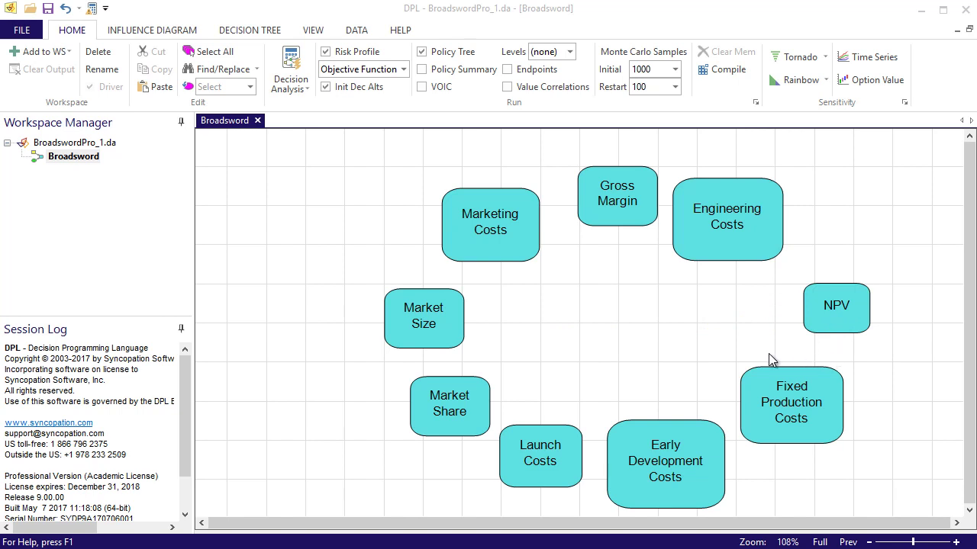
Inspect Market Share's name, its 0.3 value expression, and its Excel link settings.
double_click(461, 408)
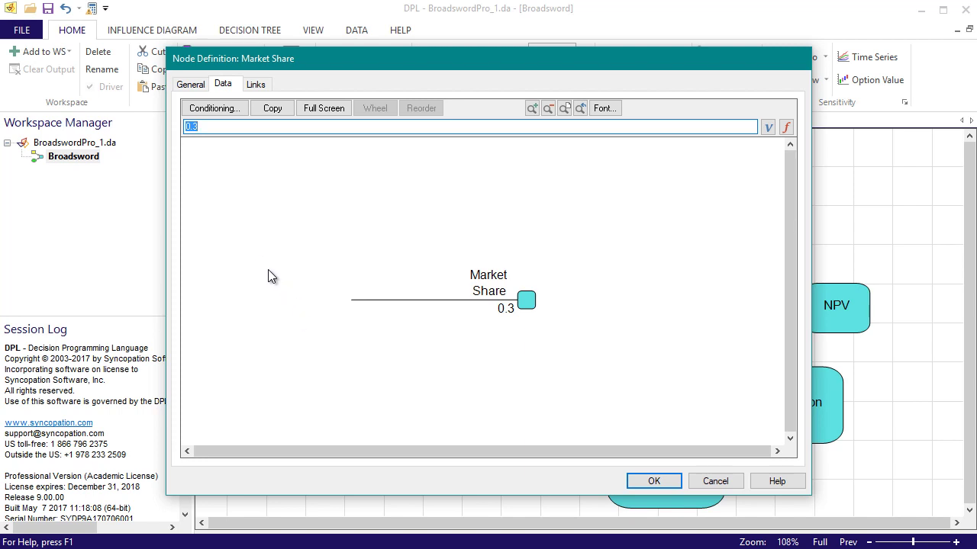
left_click(190, 85)
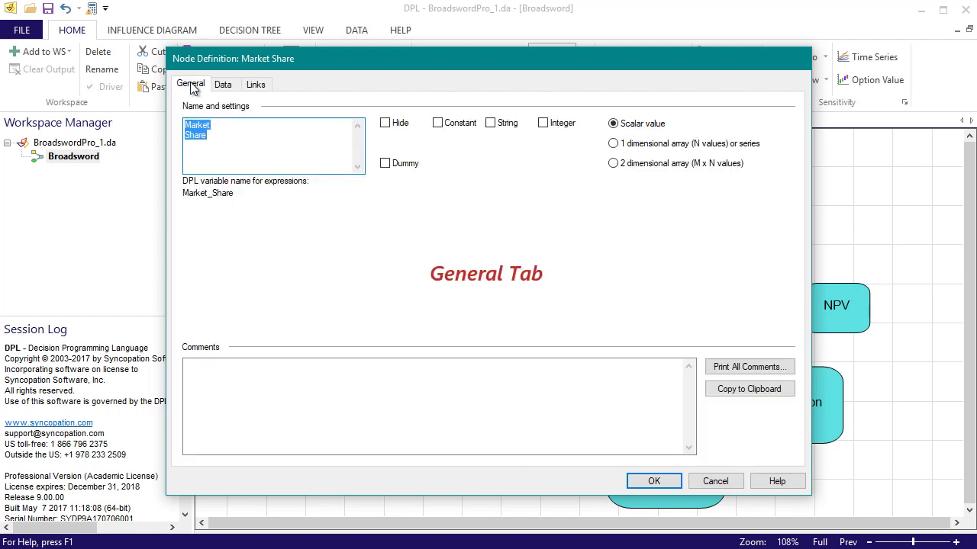
left_click(208, 135)
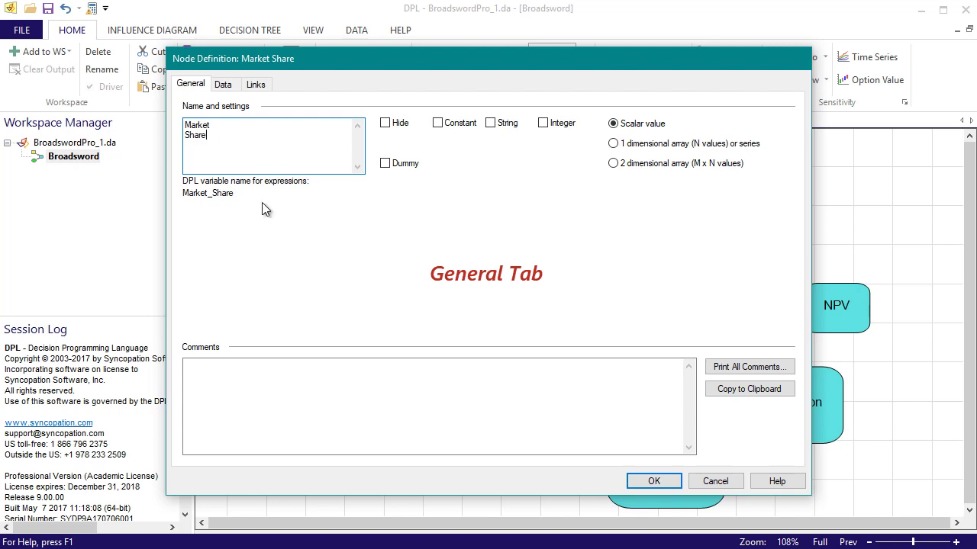
left_click(226, 85)
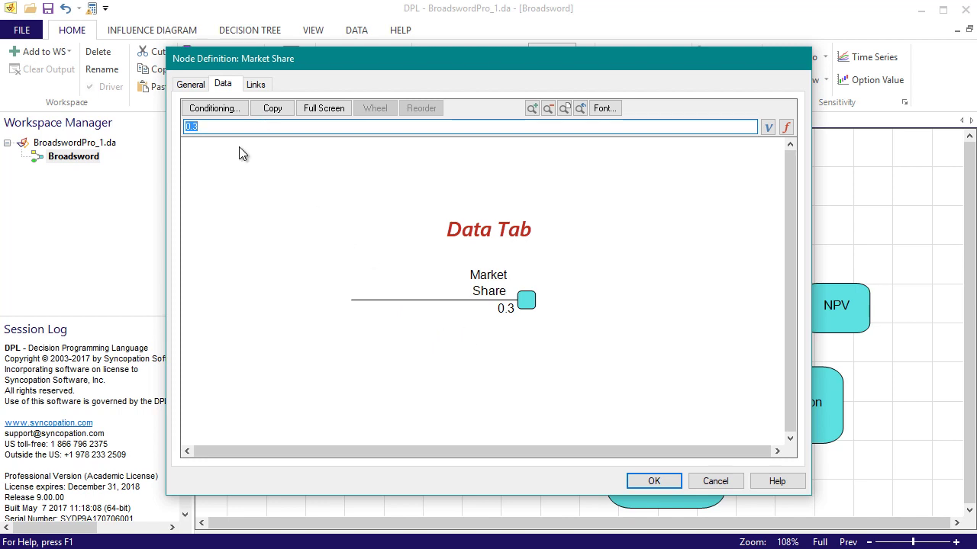
left_click(238, 127)
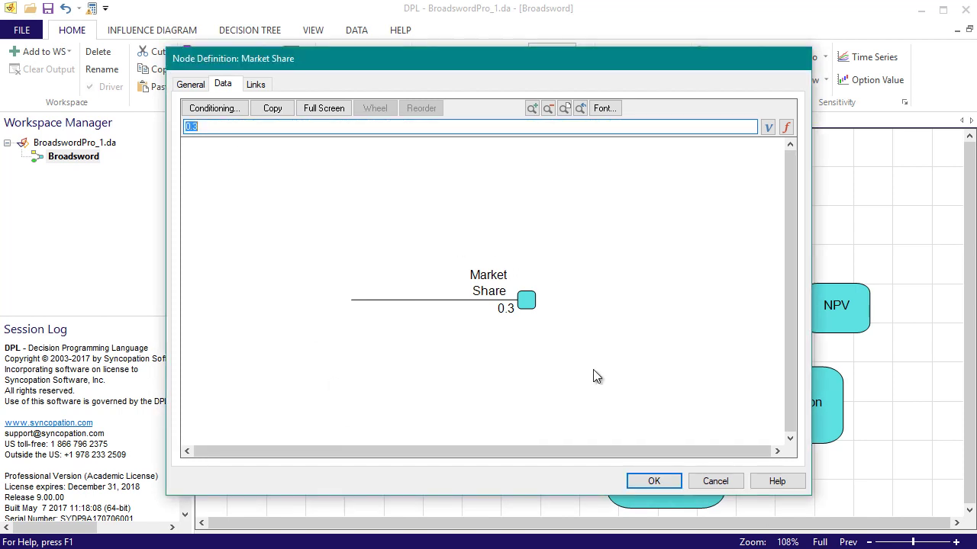
left_click(256, 84)
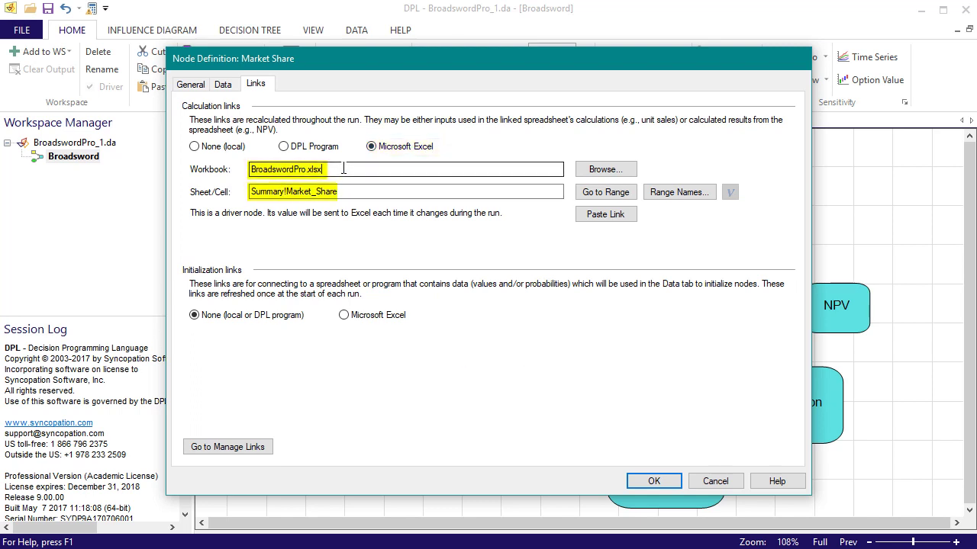
Verify Market Share's link to the 30% Summary!Market_Share cell in Excel, then confirm its definition.
left_click(351, 191)
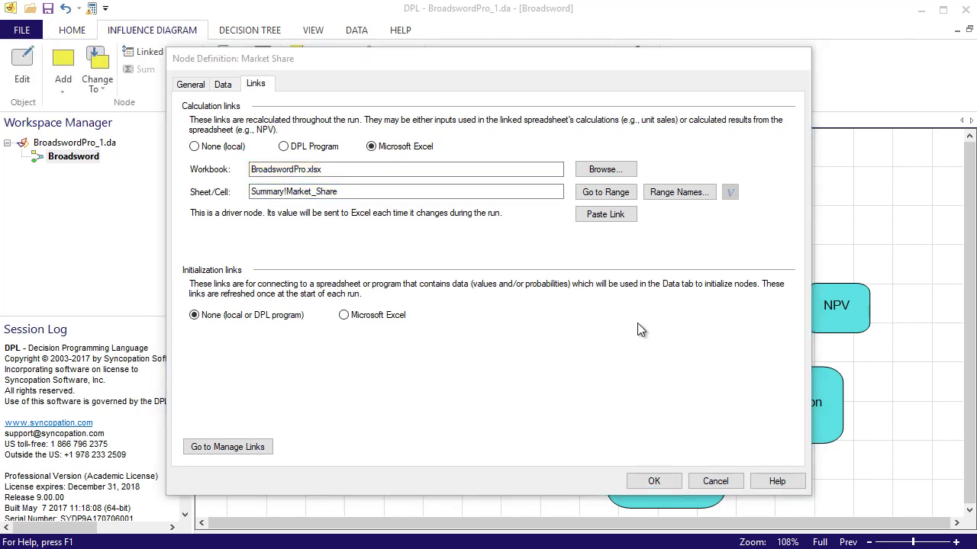
left_click(607, 193)
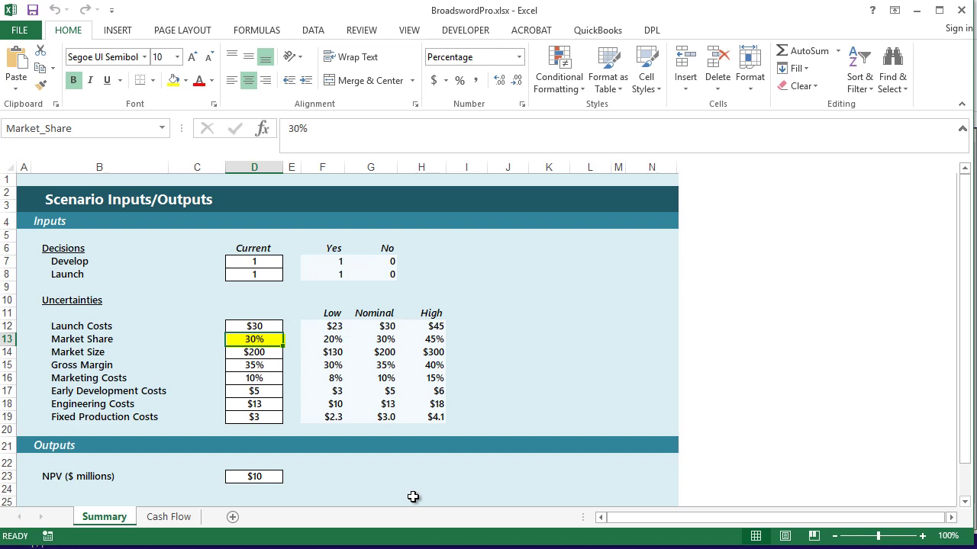
left_click(919, 15)
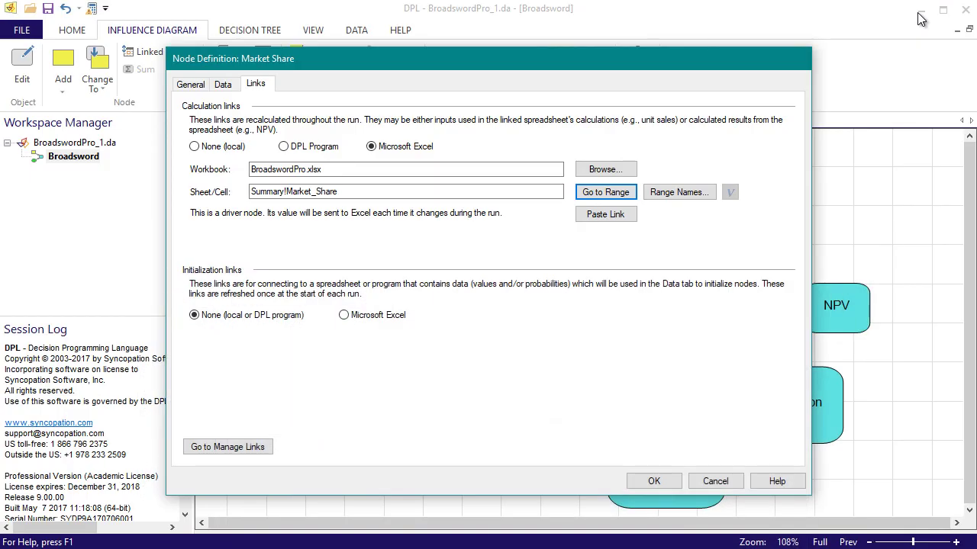
left_click(654, 481)
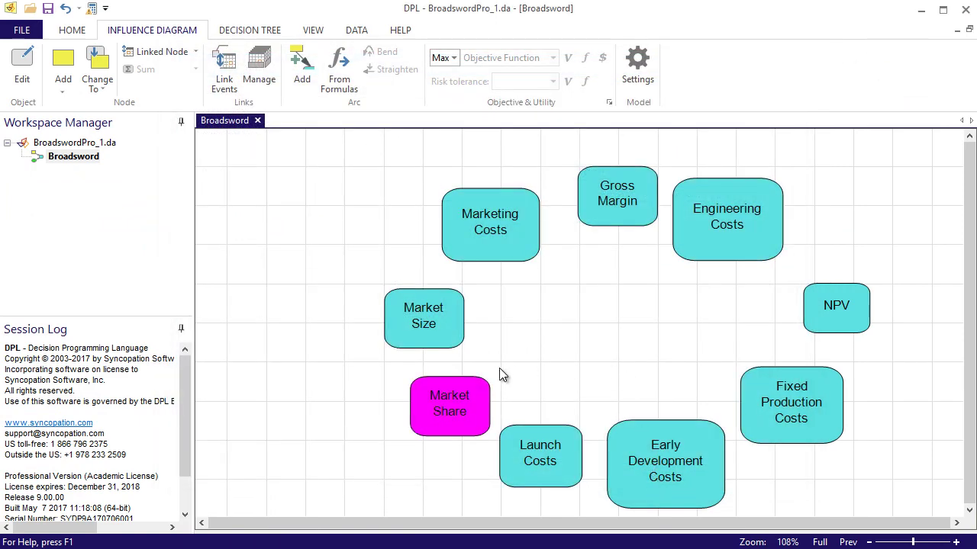
left_click(397, 409)
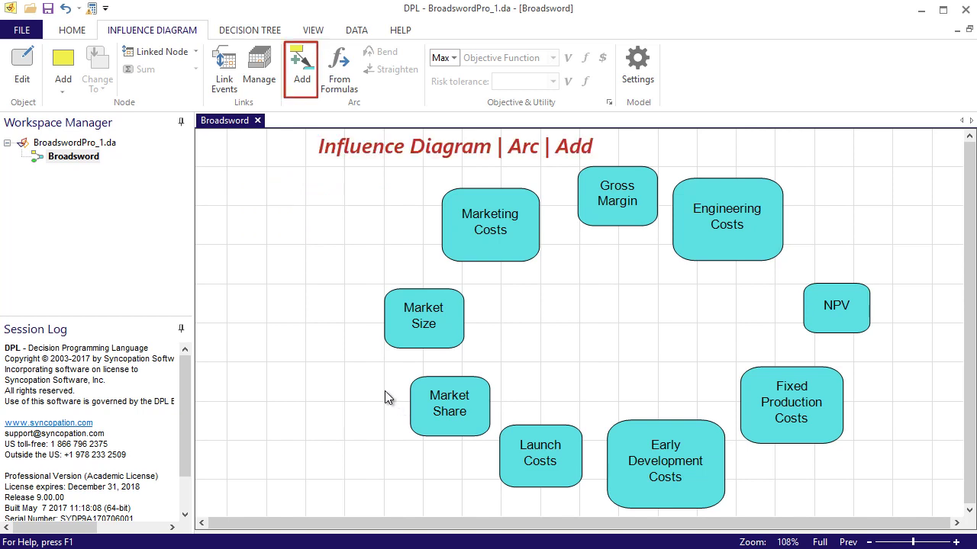
Draw an influence arc from Engineering Costs to NPV.
left_click(302, 82)
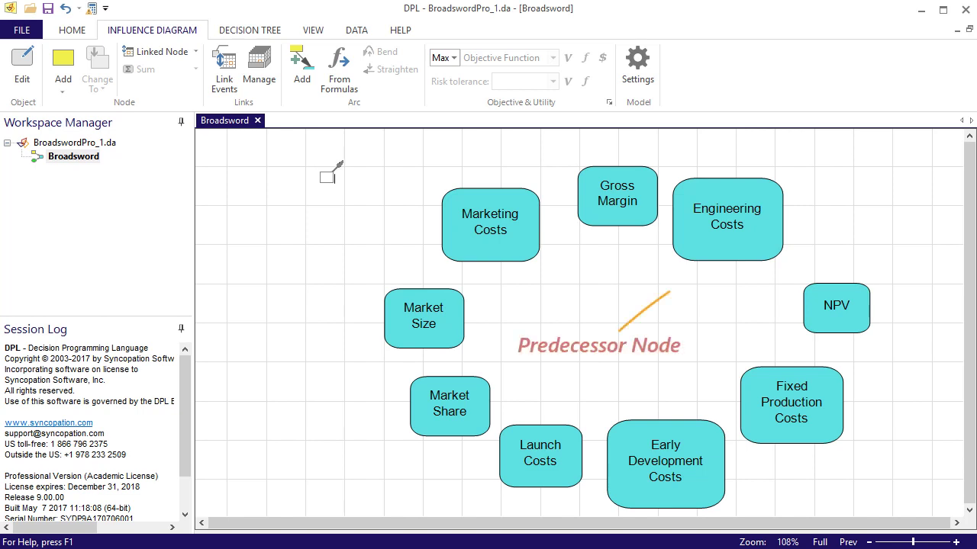
left_click(760, 228)
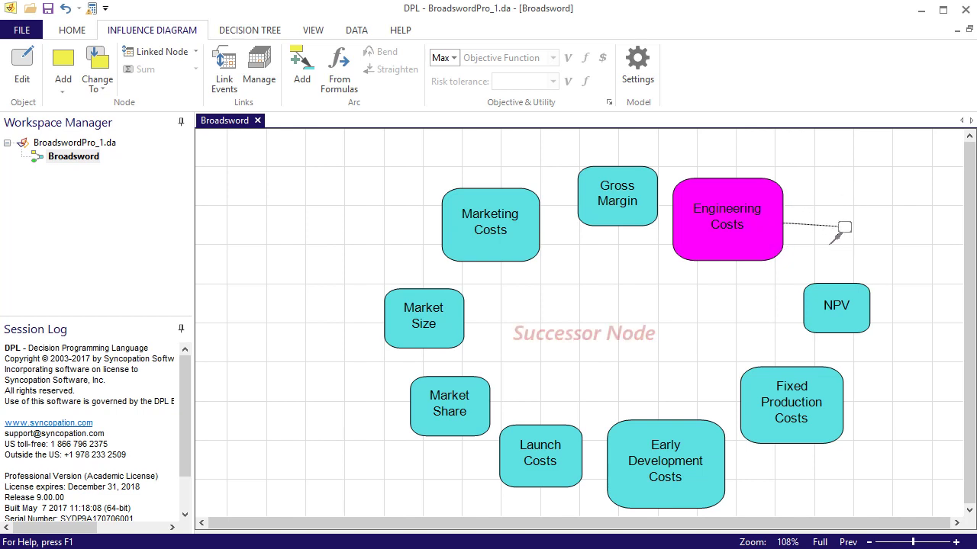
left_click(833, 315)
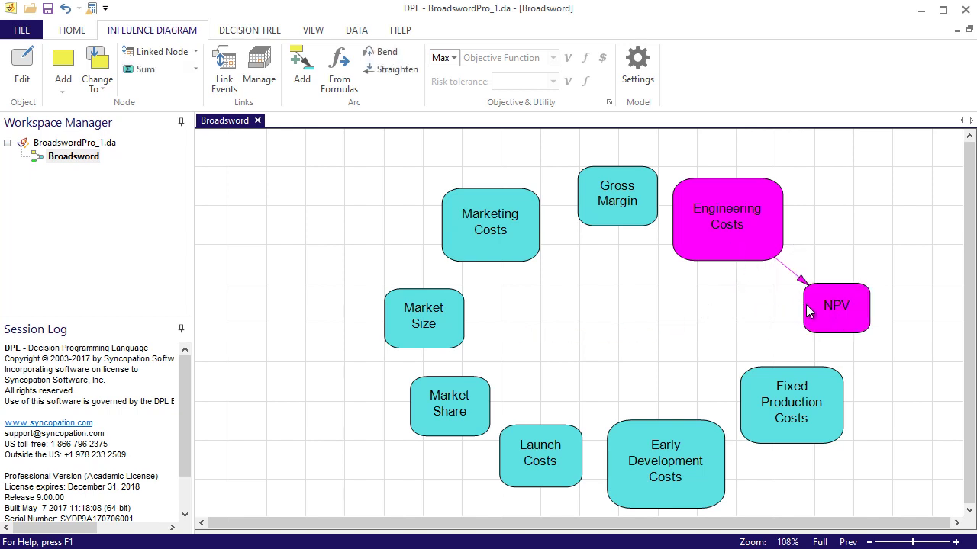
left_click(776, 304)
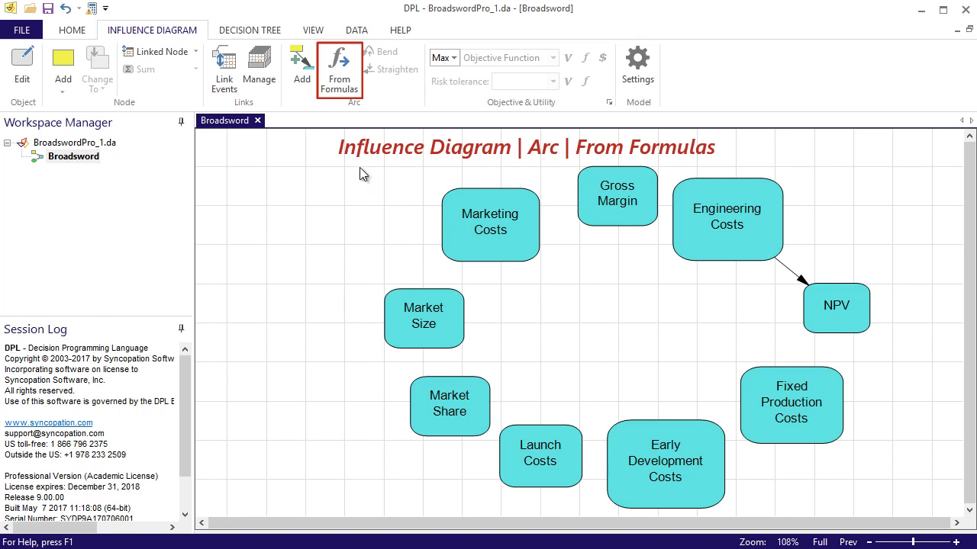
Generate influence arcs into NPV from all eight driver nodes using their formulas.
left_click(341, 88)
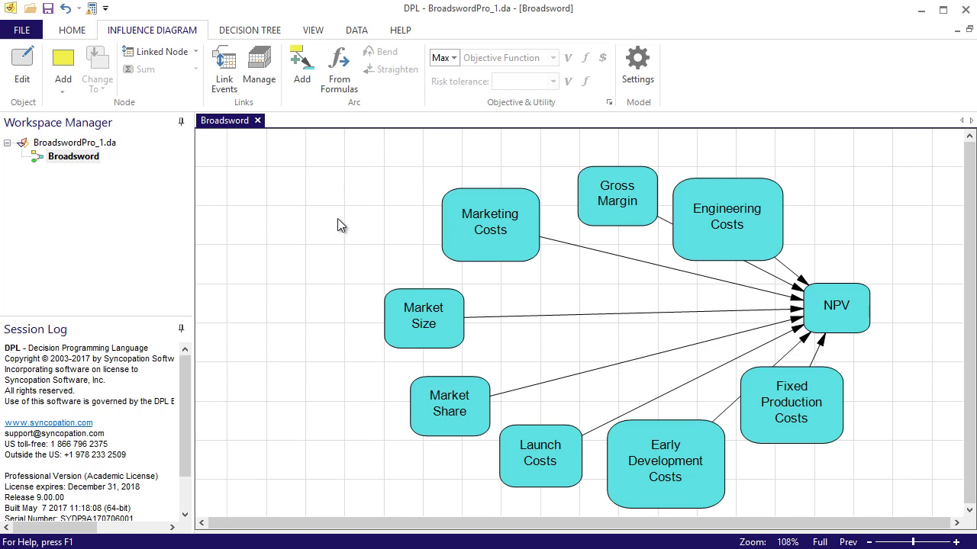
left_click(73, 31)
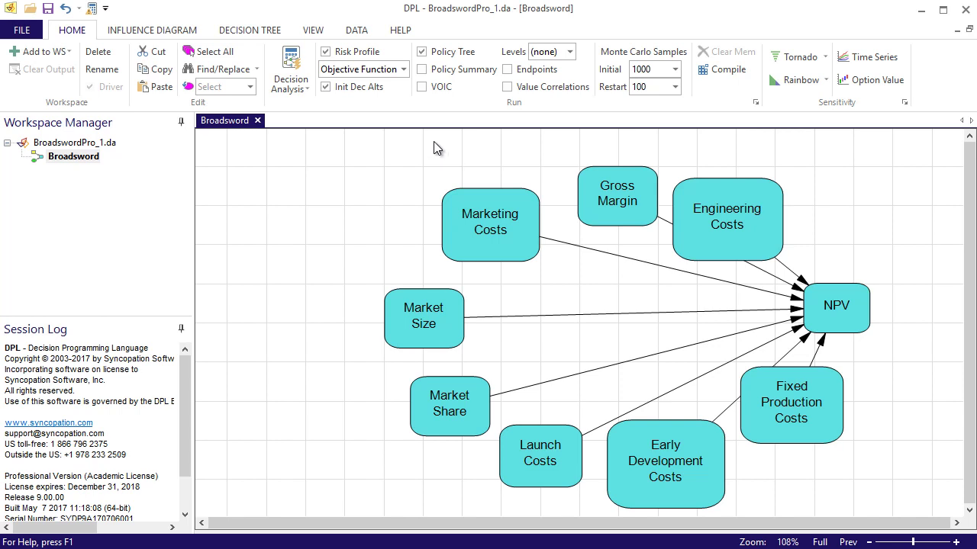
Disable Risk Profile and Policy Tree outputs and run the decision analysis, getting expected value 10.0.
left_click(422, 52)
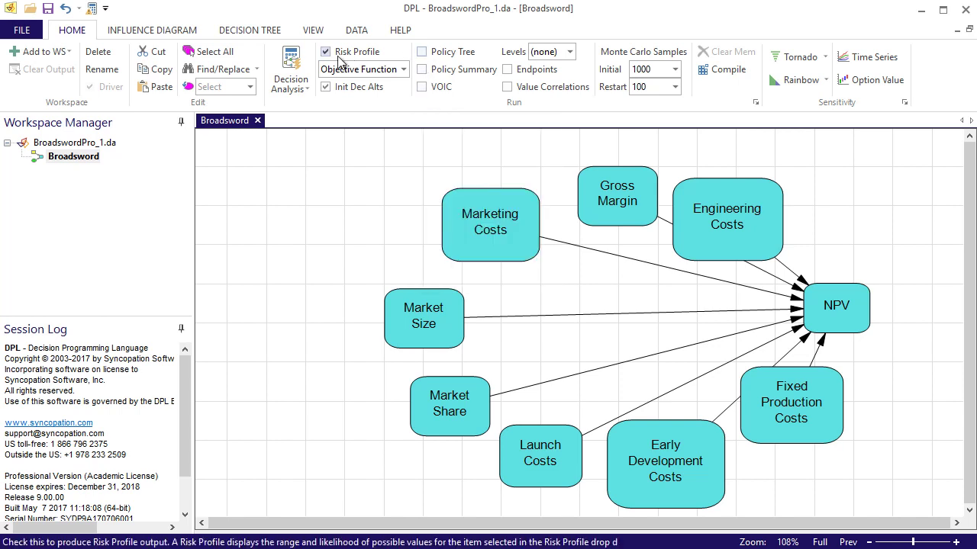
left_click(326, 52)
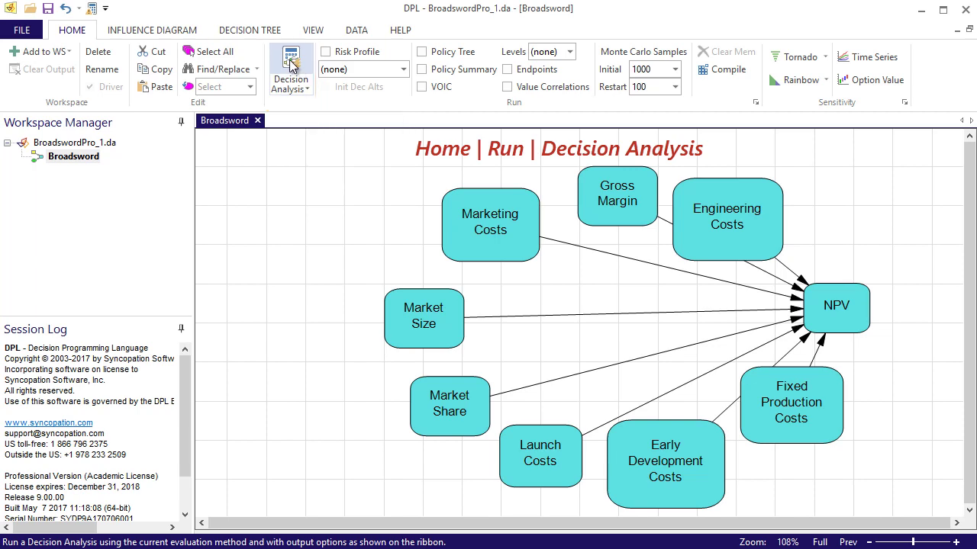
left_click(290, 65)
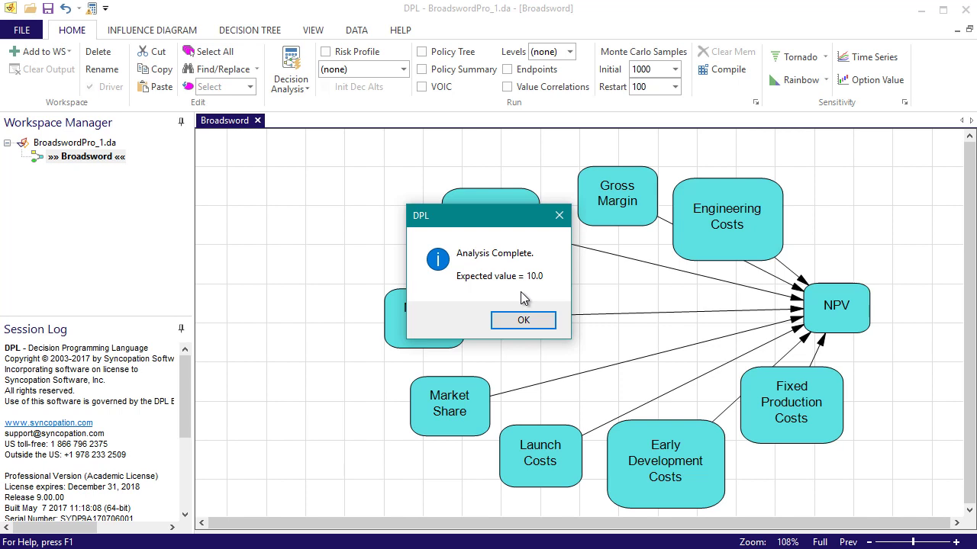
left_click(525, 321)
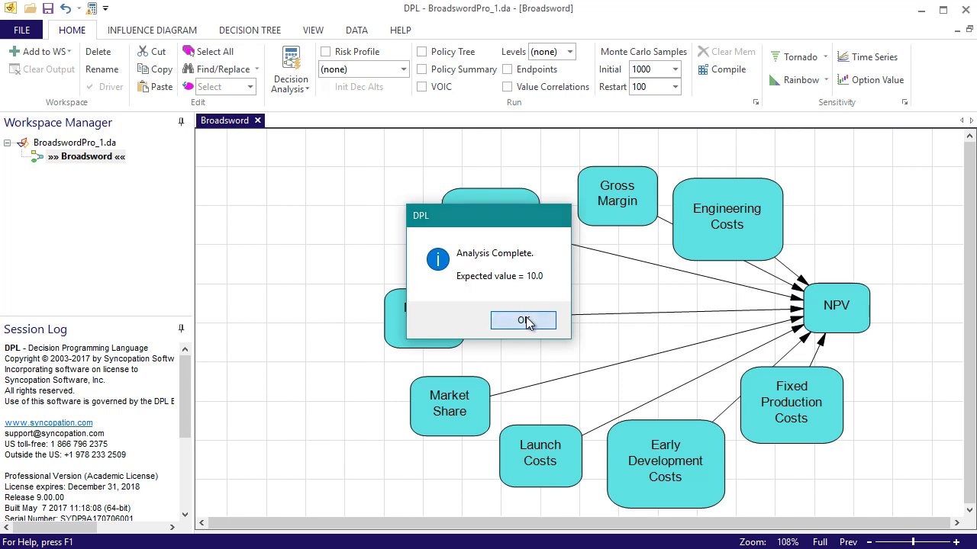
Show the FILE menu with its list of recent workspaces.
left_click(23, 32)
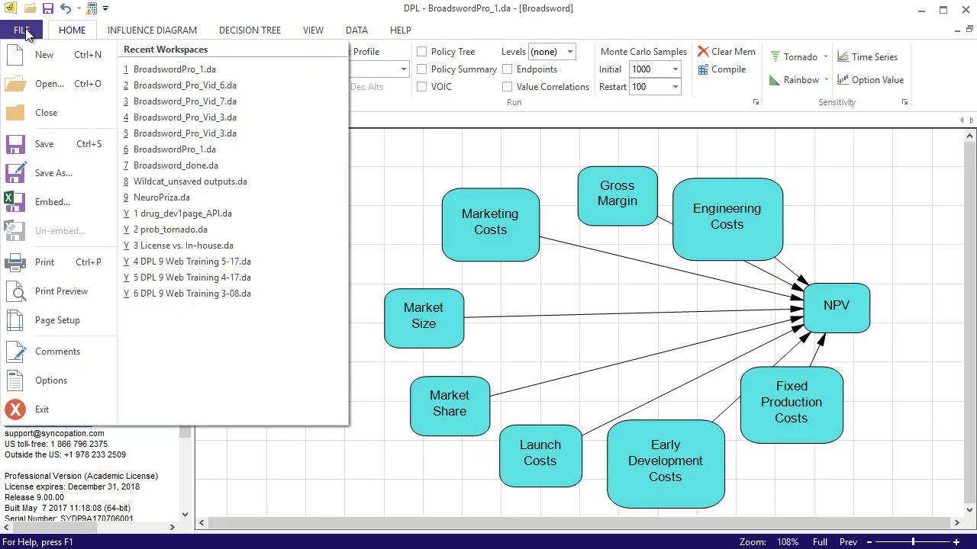